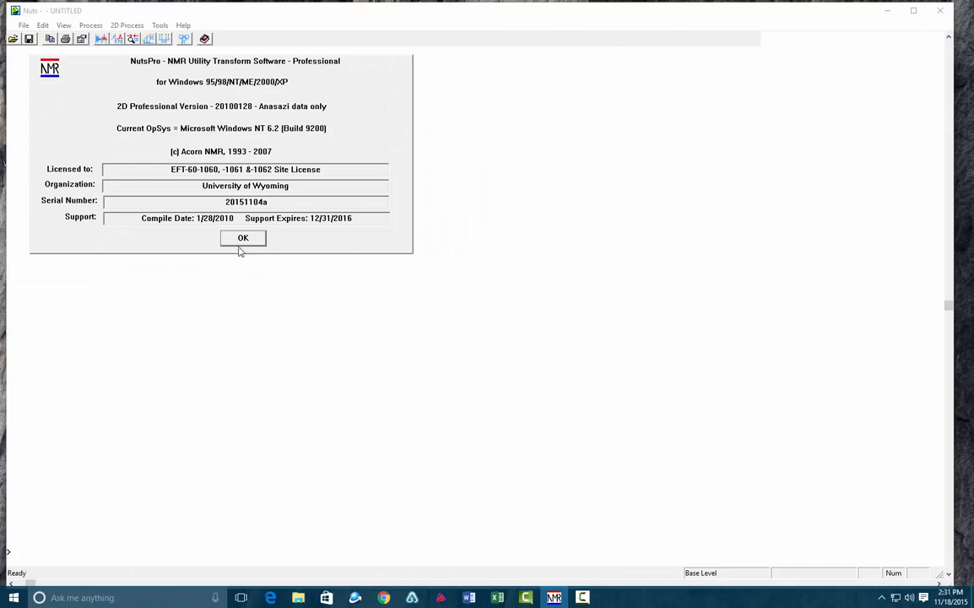
# - Dismiss the startup notice and open the NMR data file "11052015 HEHEHP (1)" from C:\Eft\data
pyautogui.click(242, 238)
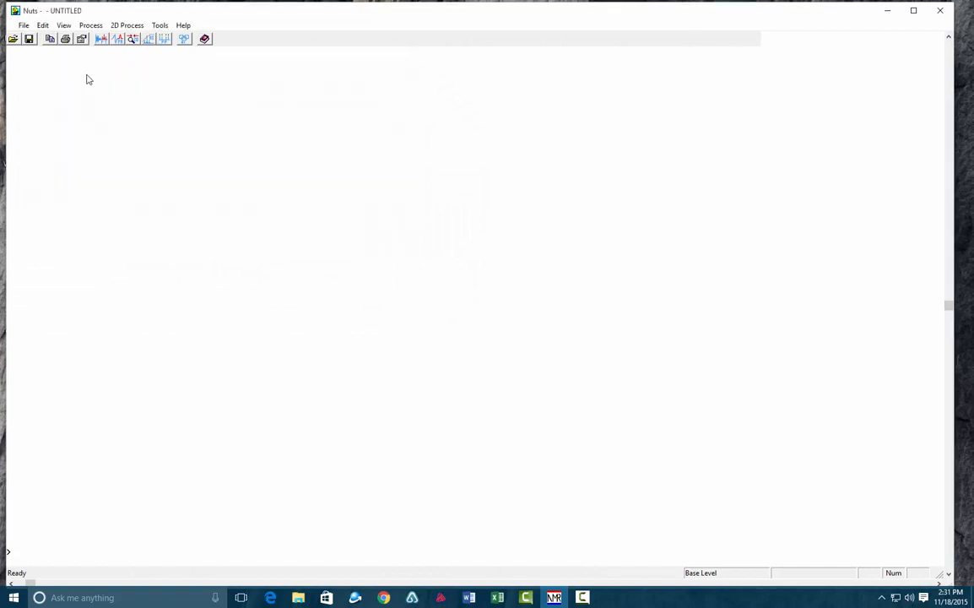
pyautogui.click(24, 25)
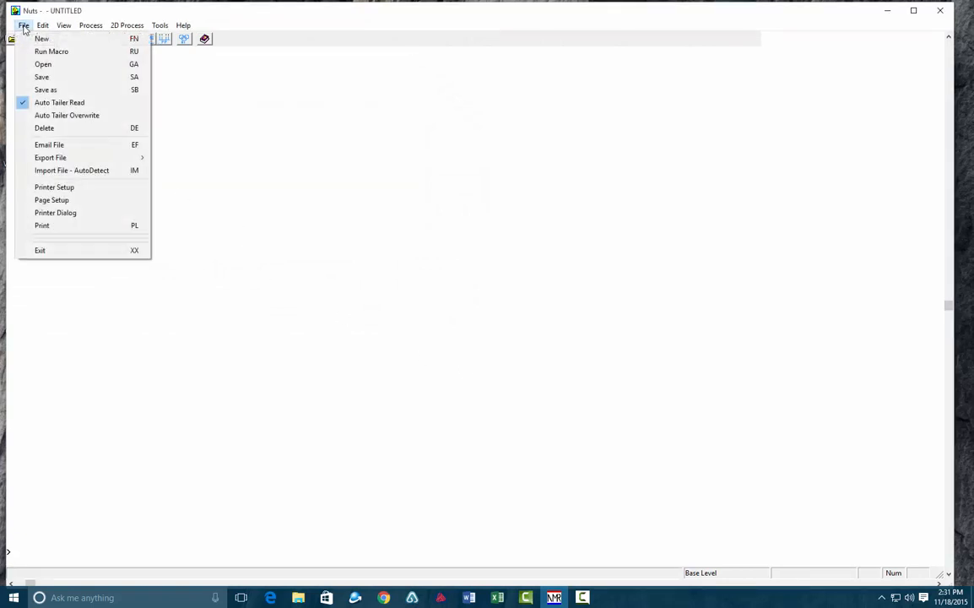
pyautogui.click(47, 66)
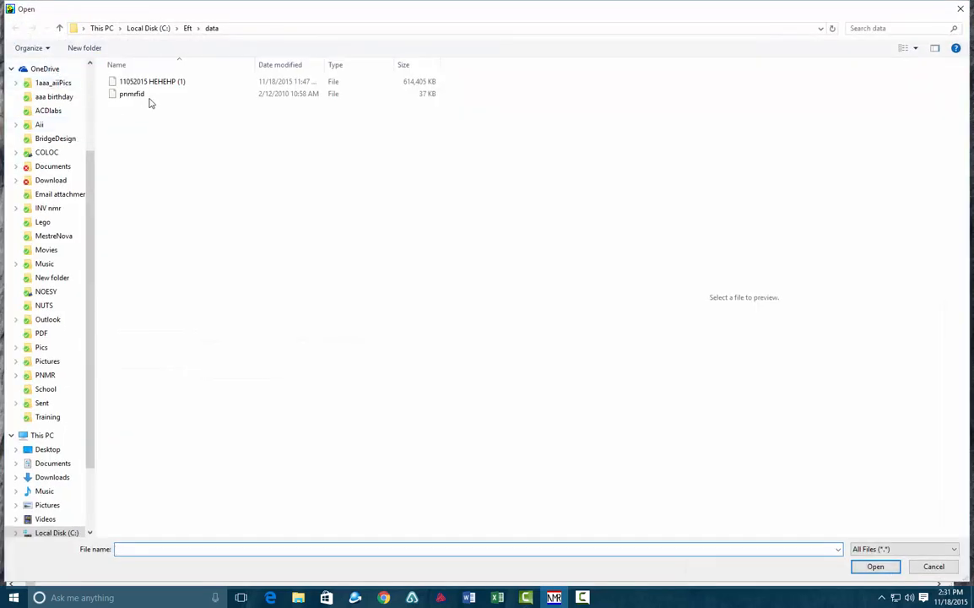
pyautogui.click(154, 82)
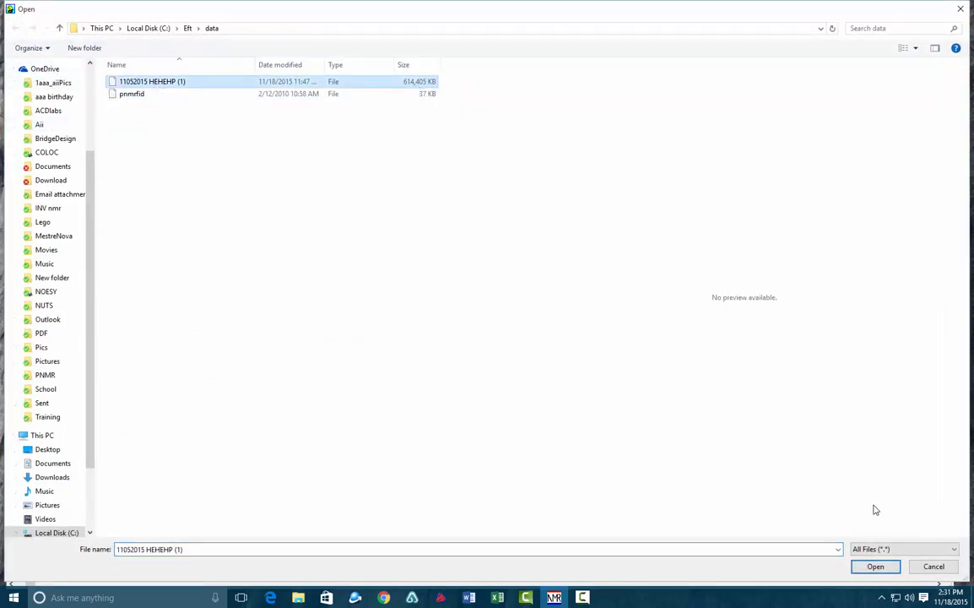
pyautogui.click(875, 566)
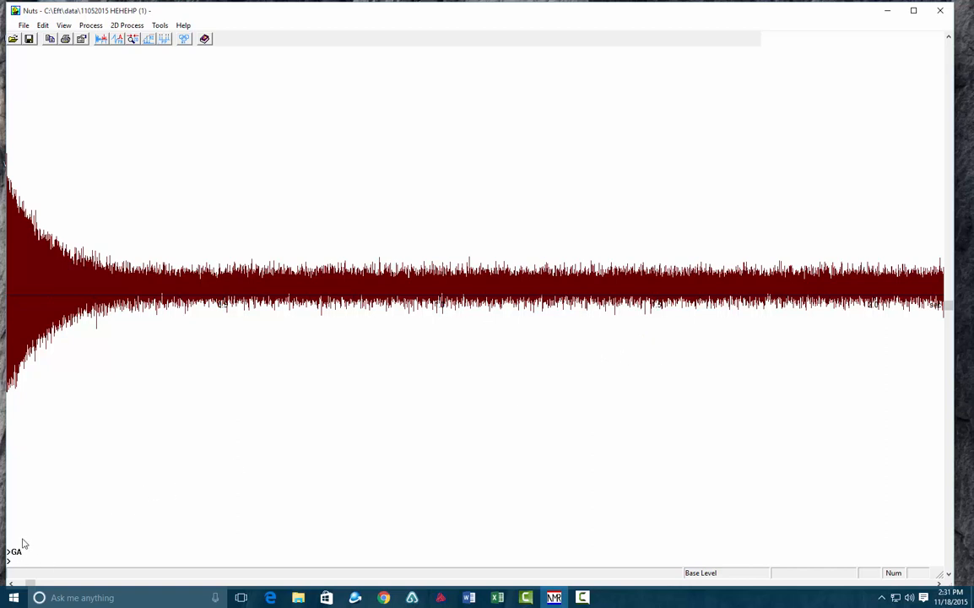
# - Switch the loaded data set to arrayed processing and set the LB line broadening parameter
pyautogui.write('a')
pyautogui.write('r')
pyautogui.write('lb')
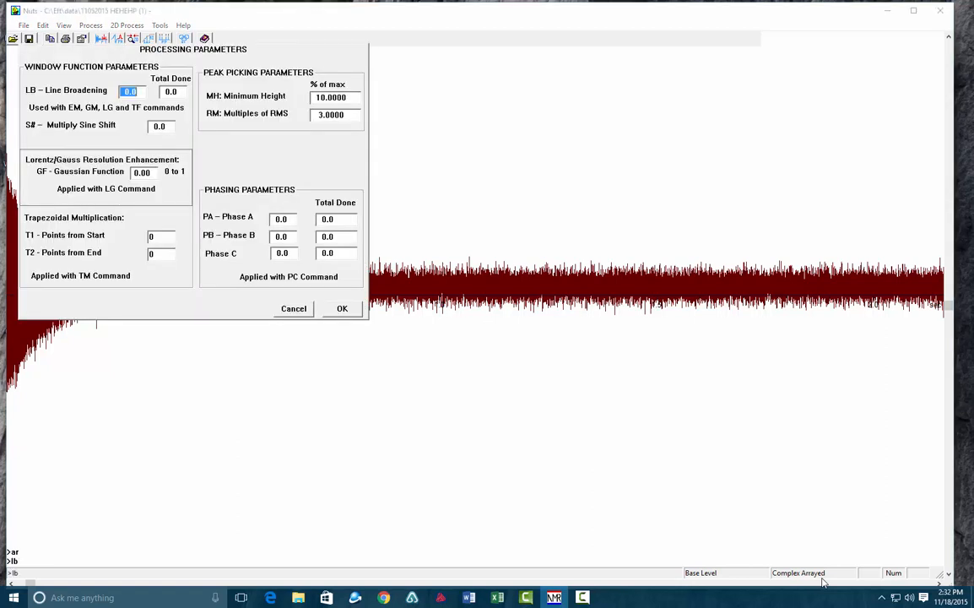
pyautogui.write('0')
pyautogui.press('Return')
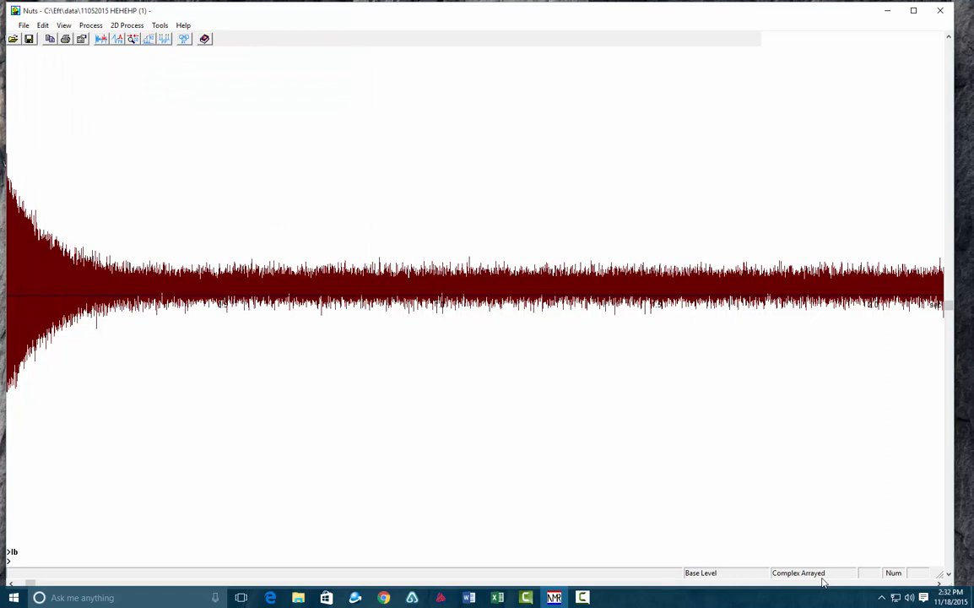
# - Apply the Exponential Multiplication window function to the arrayed FIDs
pyautogui.click(97, 27)
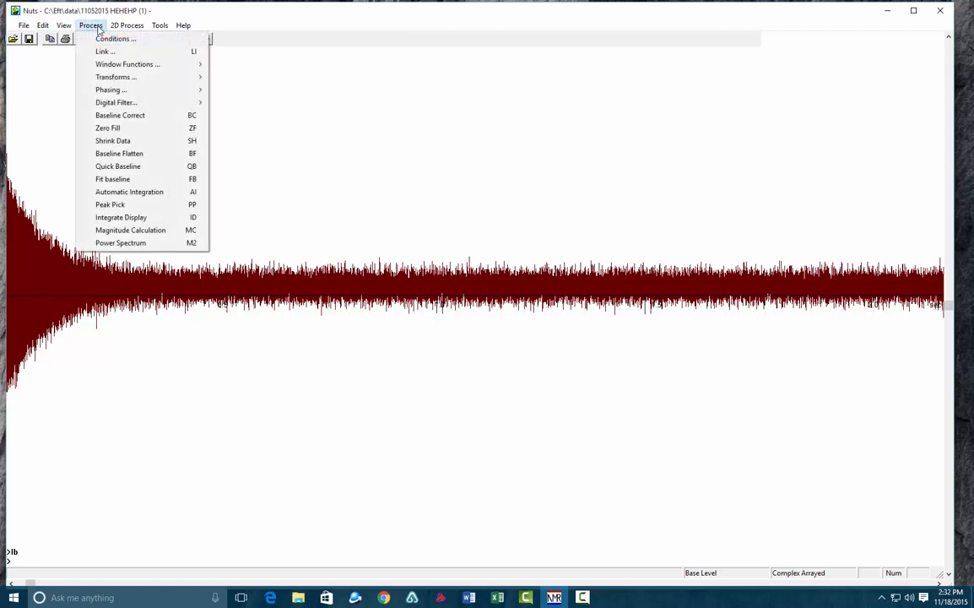
pyautogui.moveTo(117, 65)
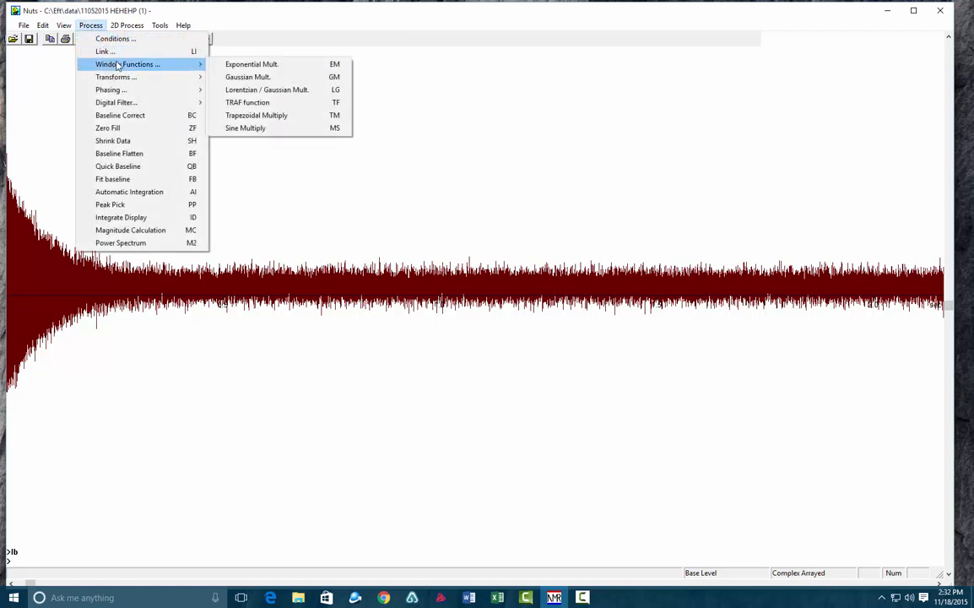
pyautogui.click(250, 67)
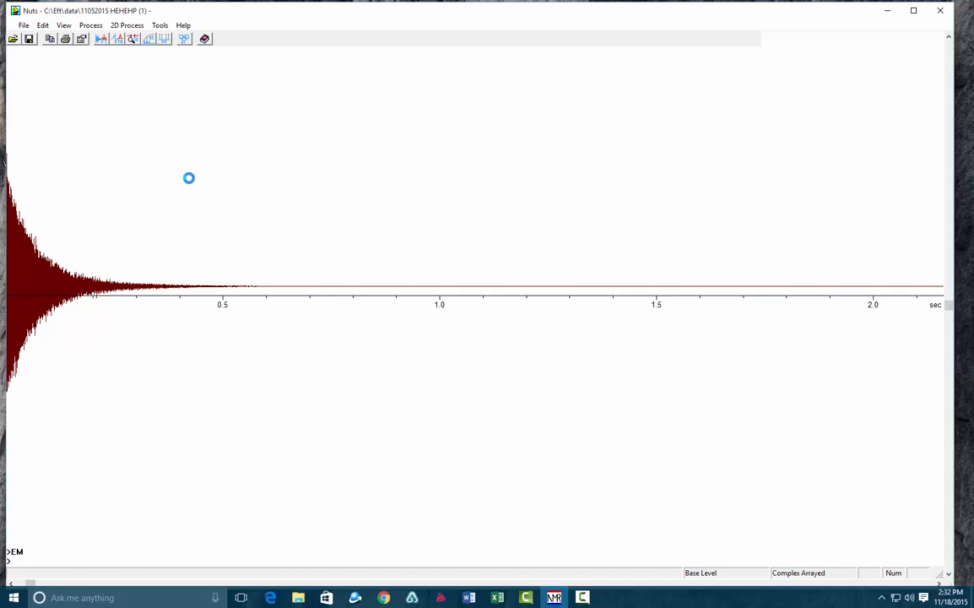
# - Try to zero fill the arrayed FIDs
pyautogui.write('zf')
pyautogui.press('Return')
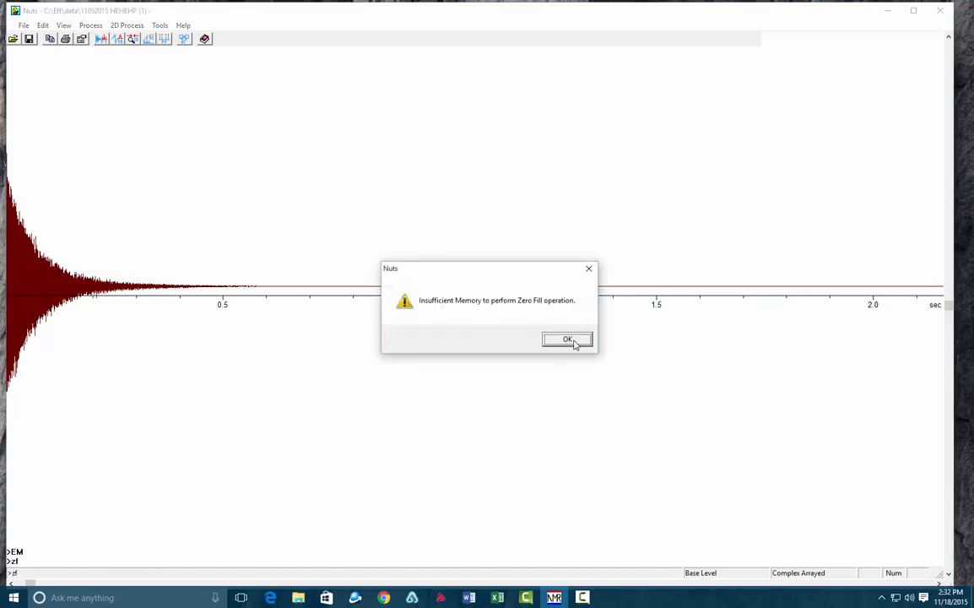
pyautogui.click(571, 340)
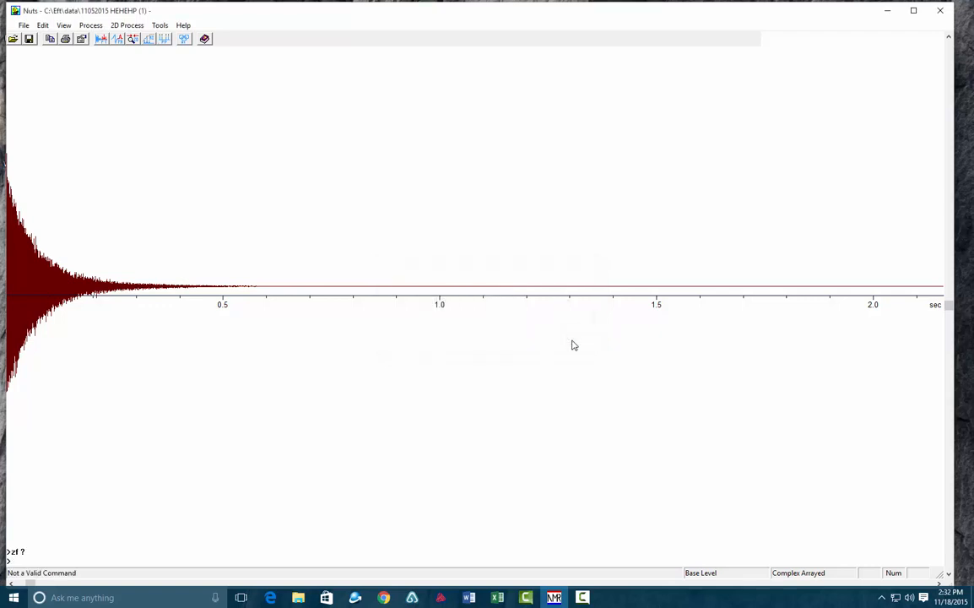
# - Fourier transform the arrayed FIDs and expand the spectrum around the two peaks, about 68 to -33 ppm
pyautogui.write('ft')
pyautogui.press('Return')
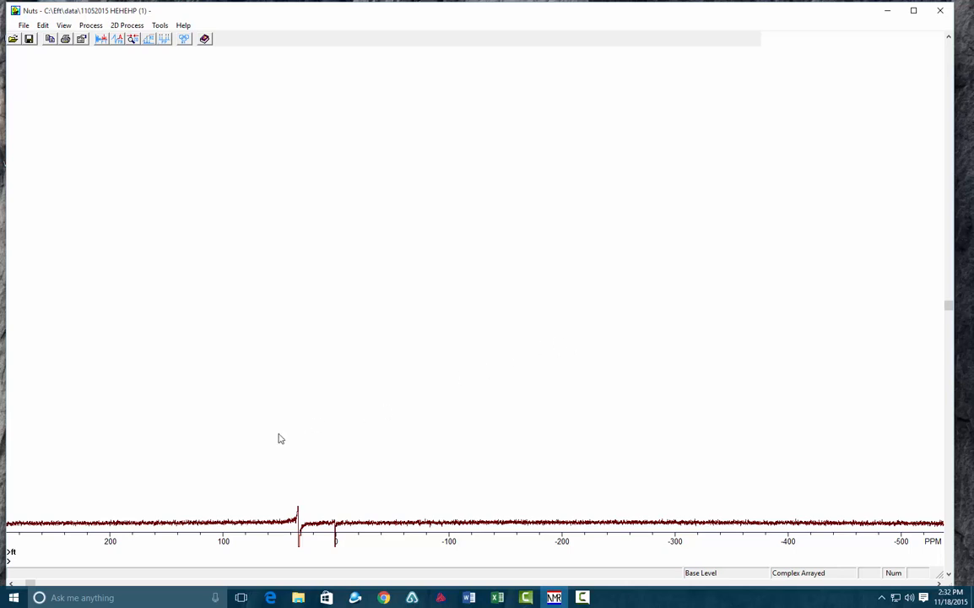
pyautogui.press('z')
pyautogui.press('o')
pyautogui.moveTo(259, 437); pyautogui.dragTo(373, 445)
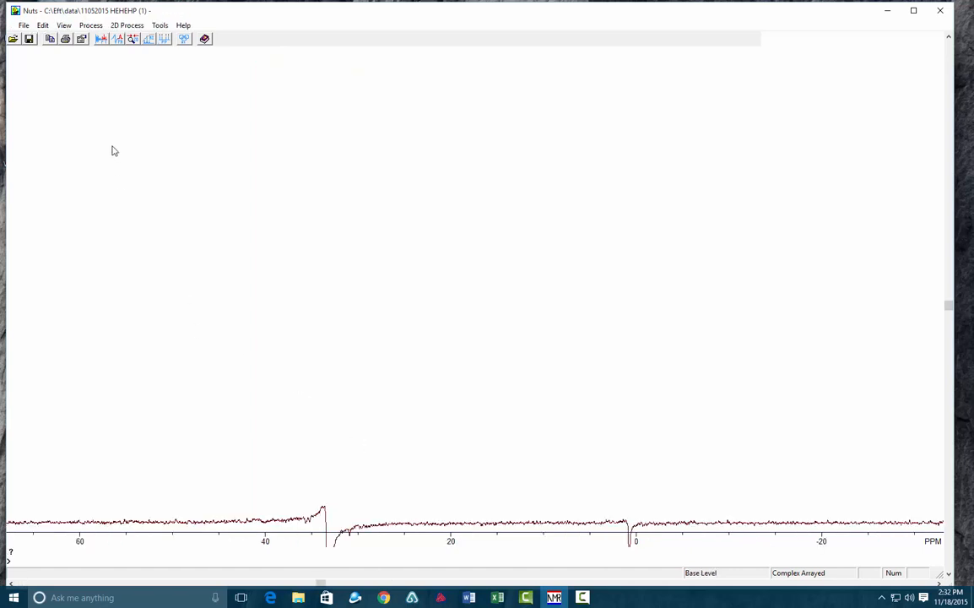
# - Phase the spectrum by mouse with the pivot at 32.5 ppm, adjusting phase A to about -158 so both peaks stand upright
pyautogui.click(91, 26)
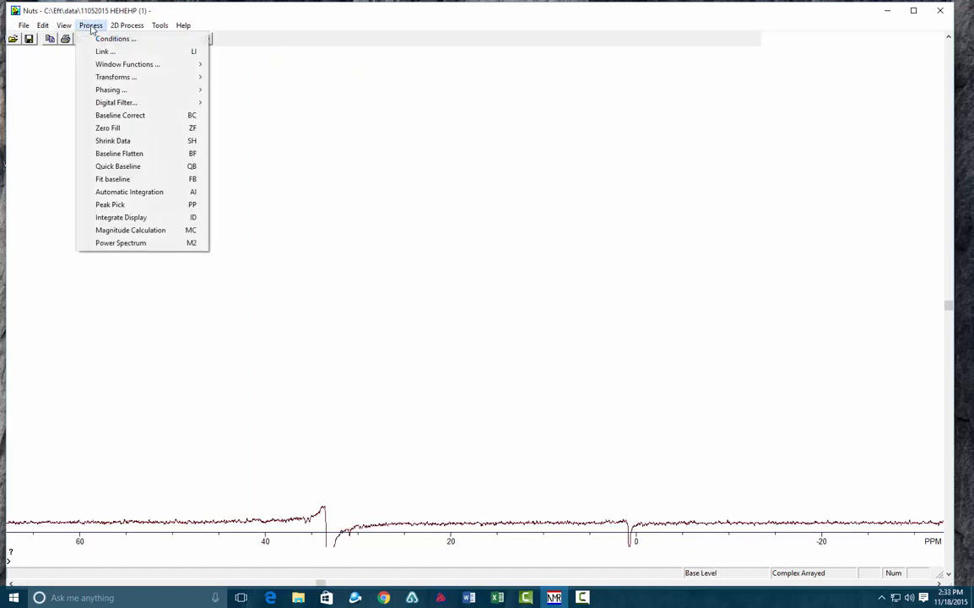
pyautogui.moveTo(125, 91)
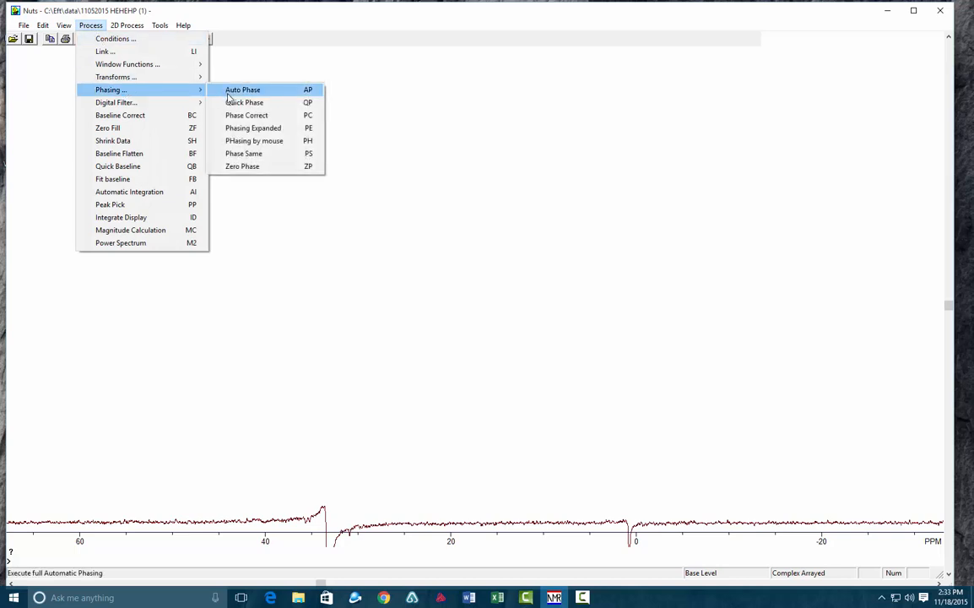
pyautogui.click(248, 142)
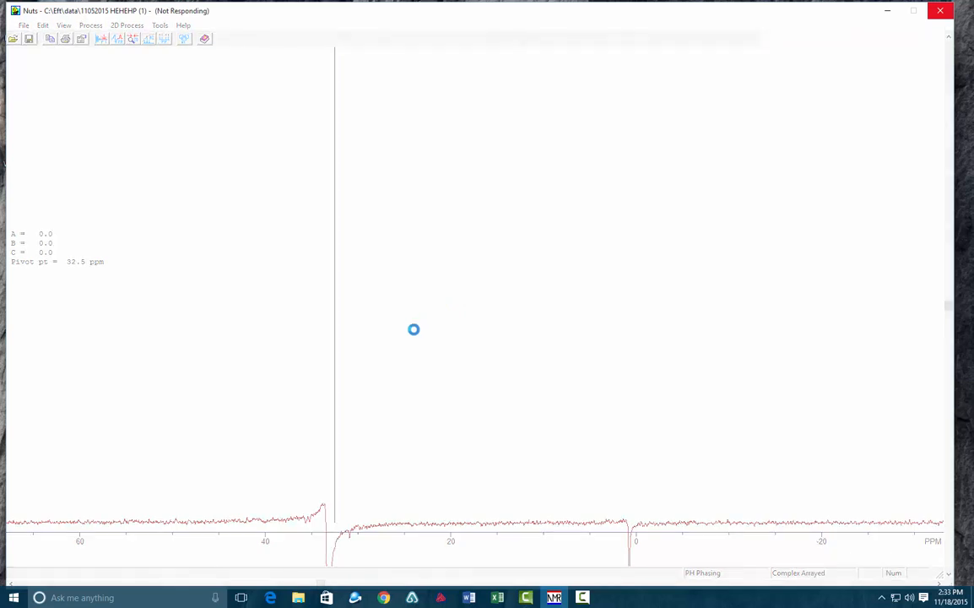
pyautogui.moveTo(430, 347); pyautogui.dragTo(451, 340)
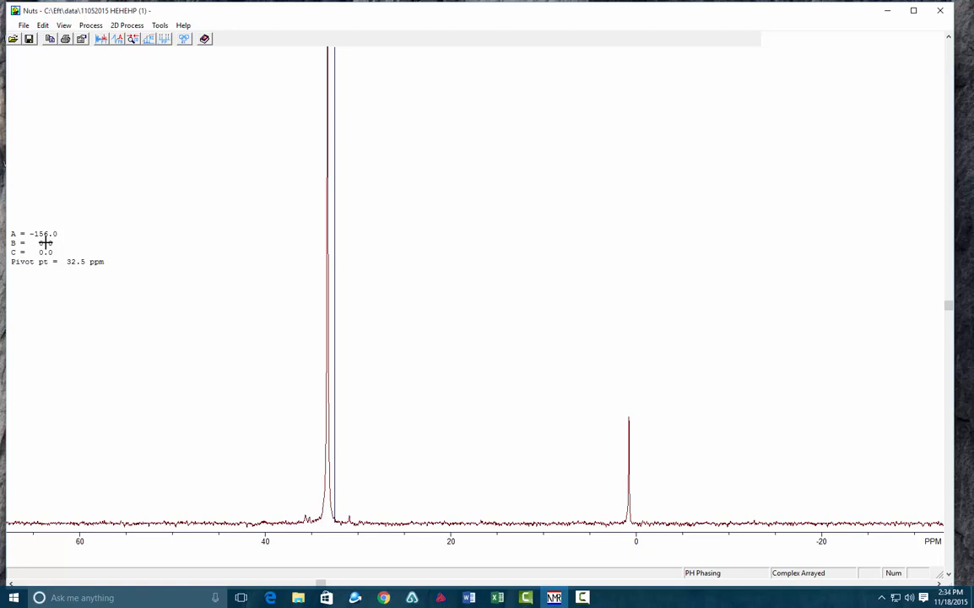
pyautogui.moveTo(411, 306); pyautogui.dragTo(411, 307)
pyautogui.scroll(2, 411, 306)
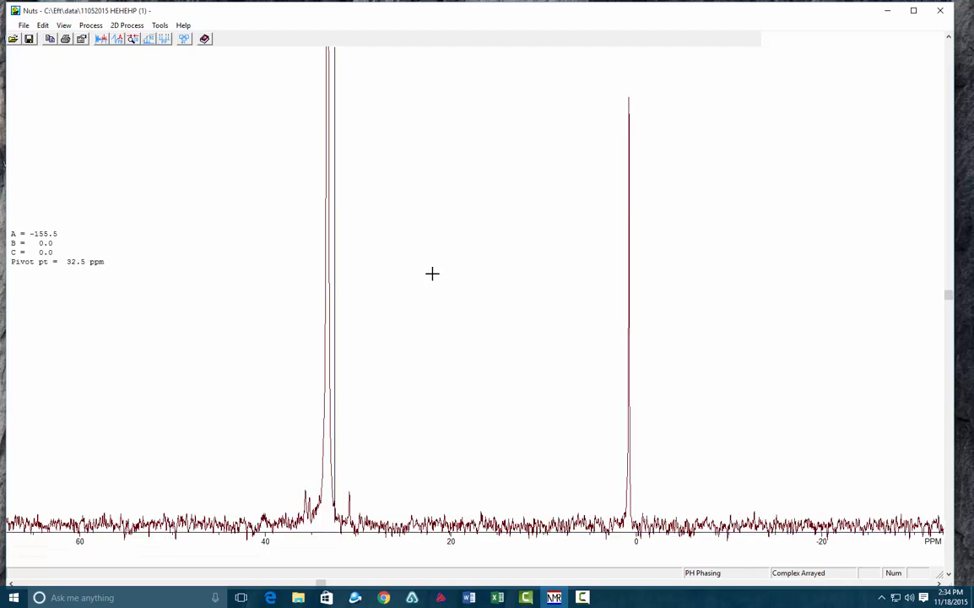
pyautogui.moveTo(431, 273); pyautogui.dragTo(429, 274)
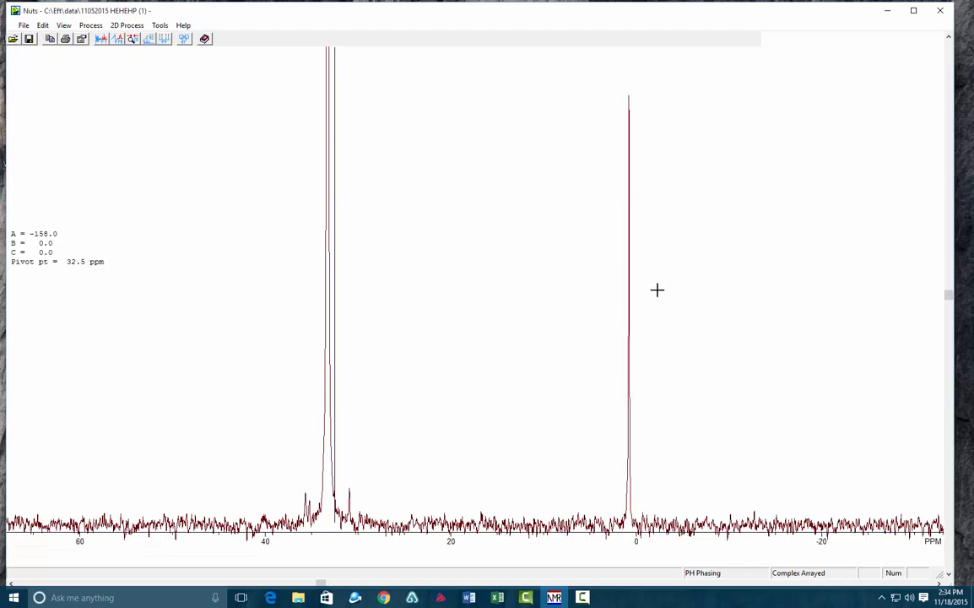
pyautogui.moveTo(646, 294); pyautogui.dragTo(644, 294)
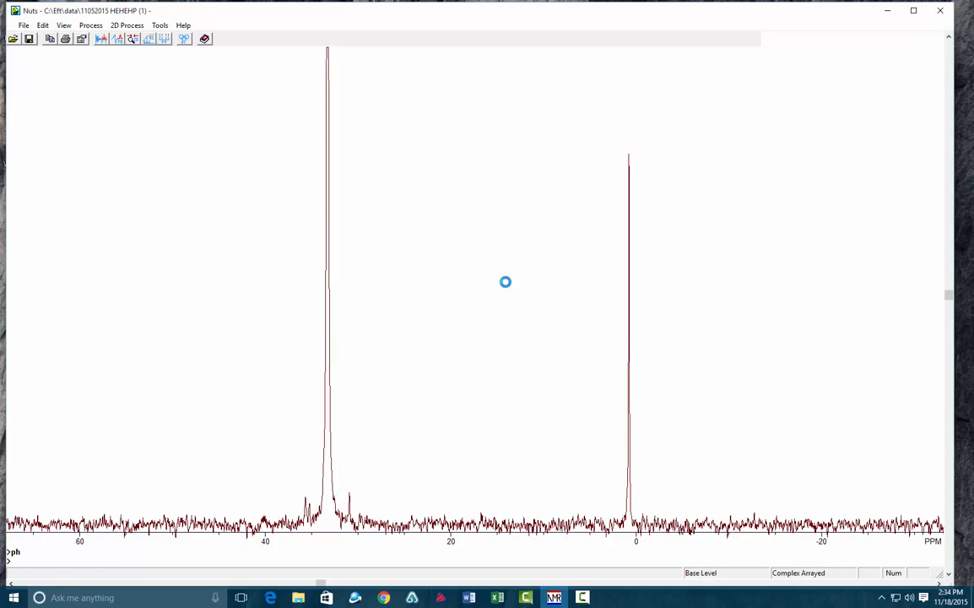
# - Expand the spectrum around the peak near 0.8 ppm, covering about 3.5 to -2 ppm
pyautogui.press('z')
pyautogui.press('o')
pyautogui.moveTo(605, 354); pyautogui.dragTo(655, 357)
pyautogui.rightClick(656, 357)
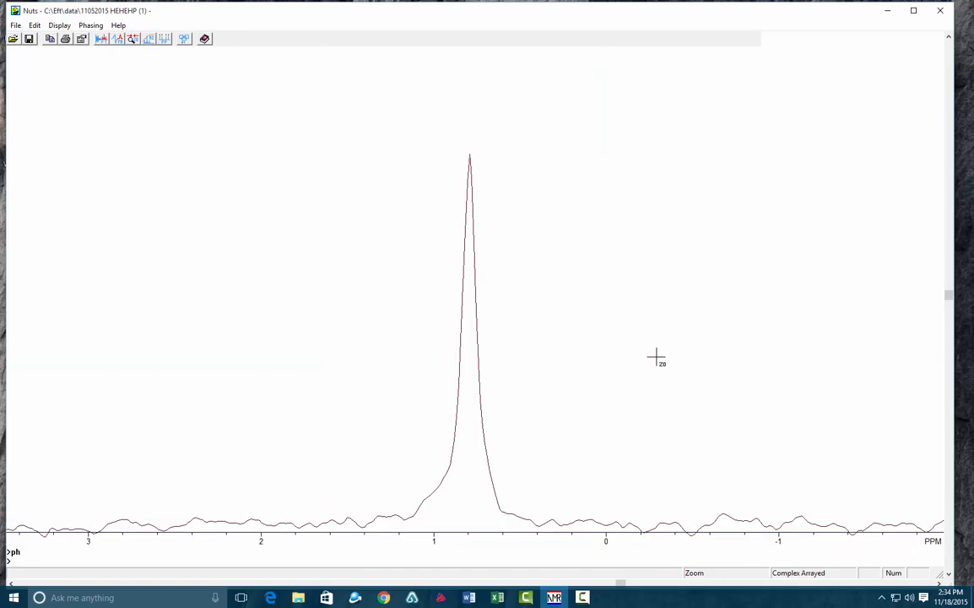
pyautogui.press('Return')
# - Display the arrayed spectra as a stacked plot with an increased vertical scale
pyautogui.press('s')
pyautogui.press('p')
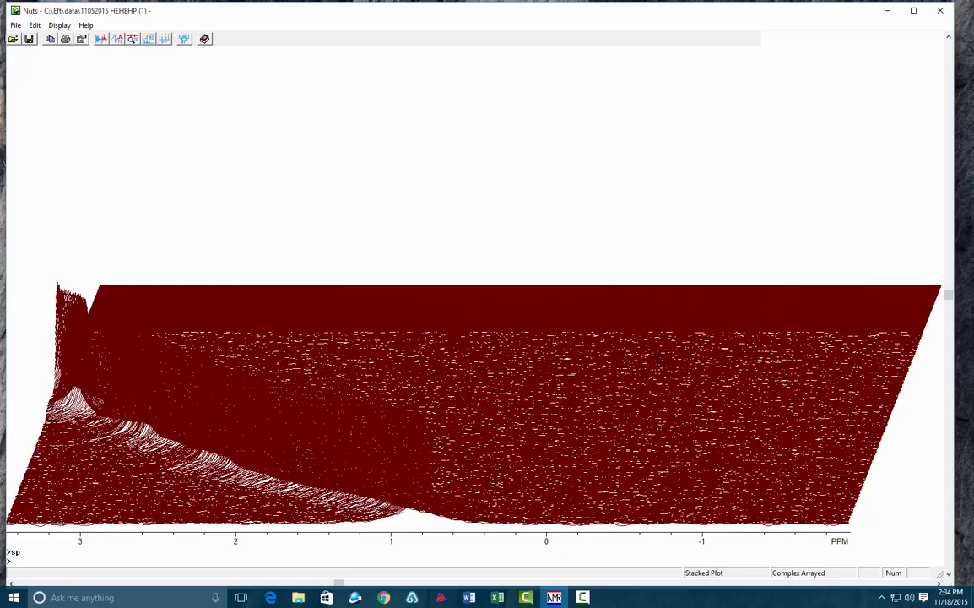
pyautogui.hotkey('ctrl', 'h')
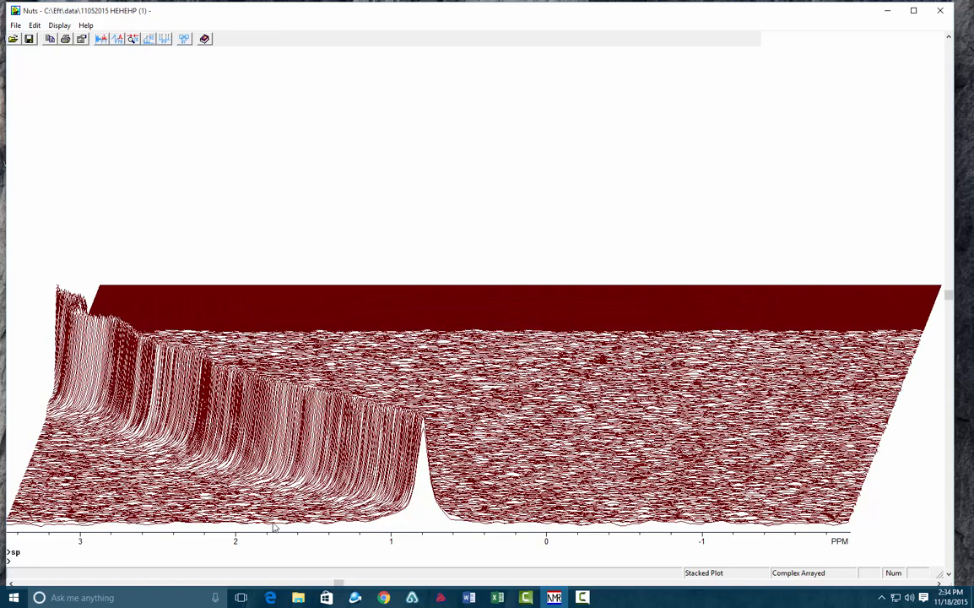
# - Shift the stacked plot's displayed region to about 5 to -0.4 ppm, and return to the base level
pyautogui.click(147, 583)
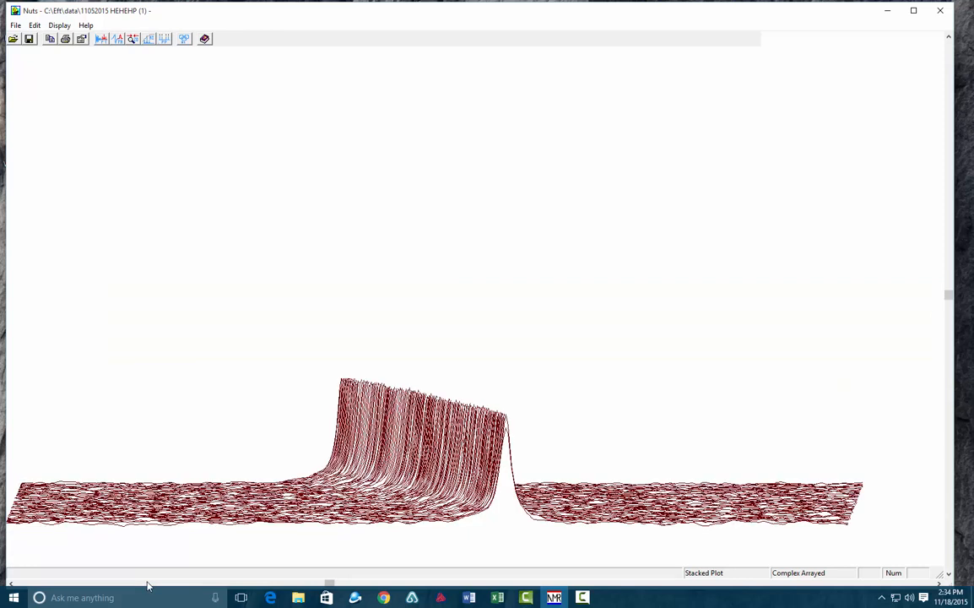
pyautogui.click(147, 583)
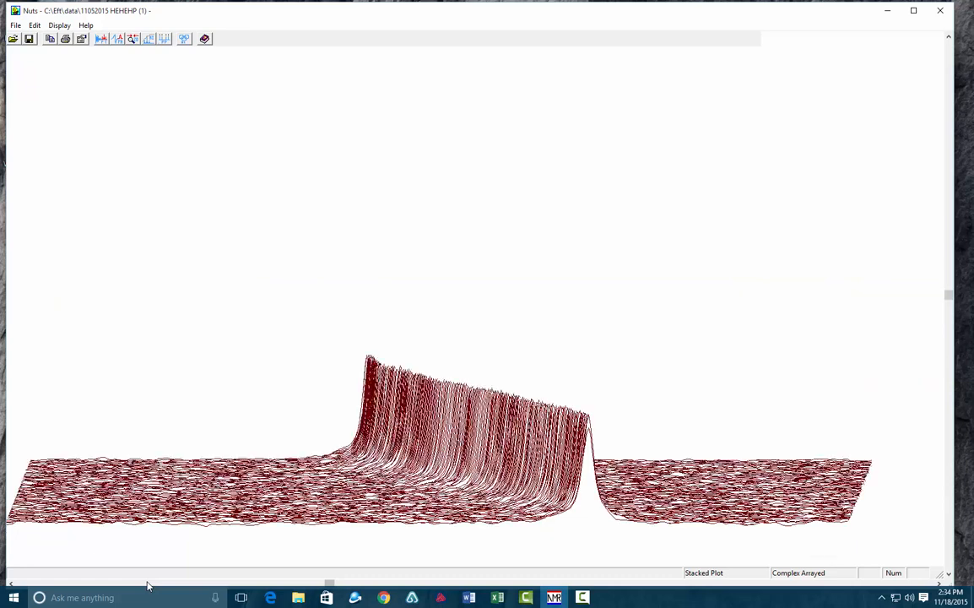
pyautogui.click(147, 583)
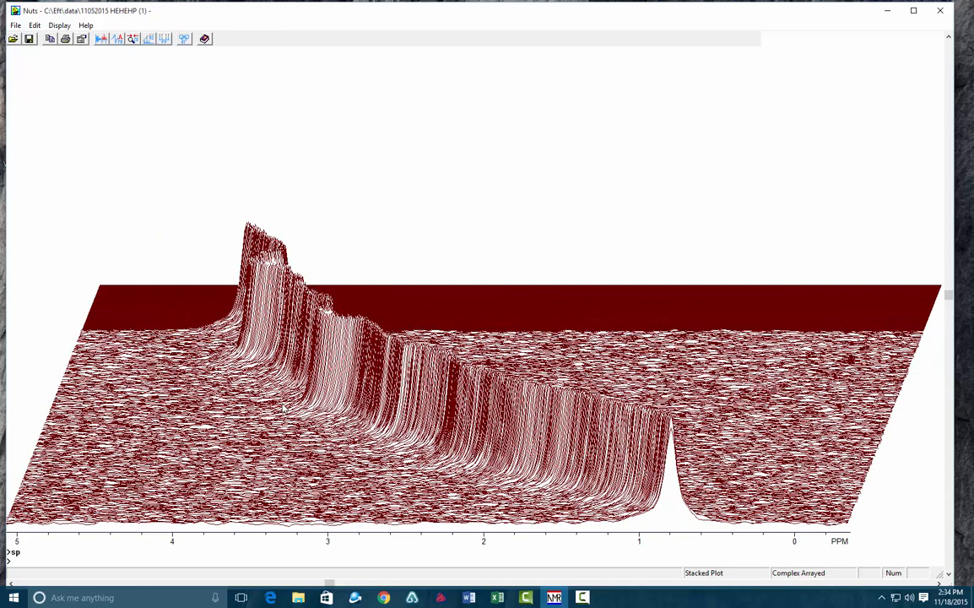
pyautogui.press('Return')
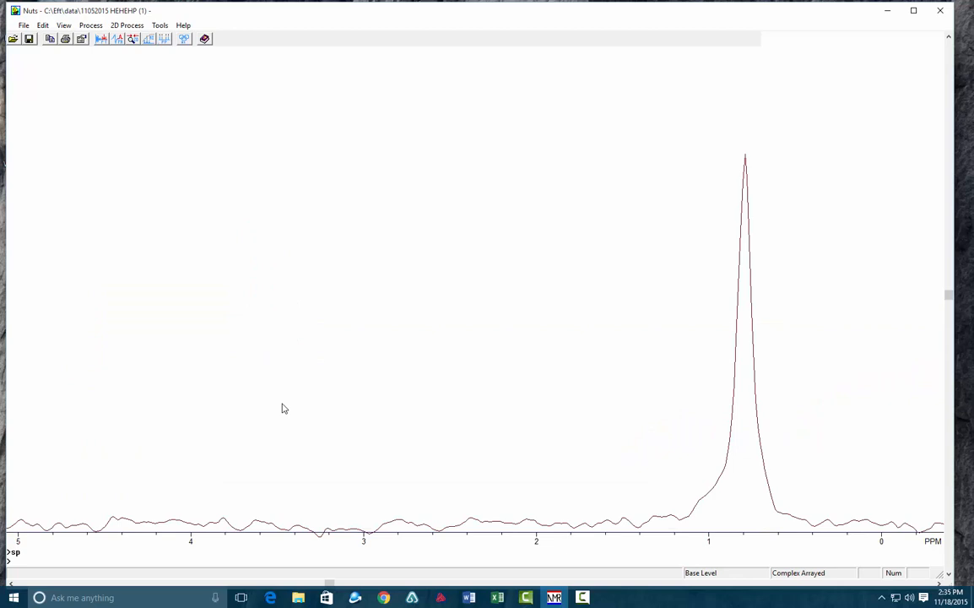
pyautogui.write('zo')
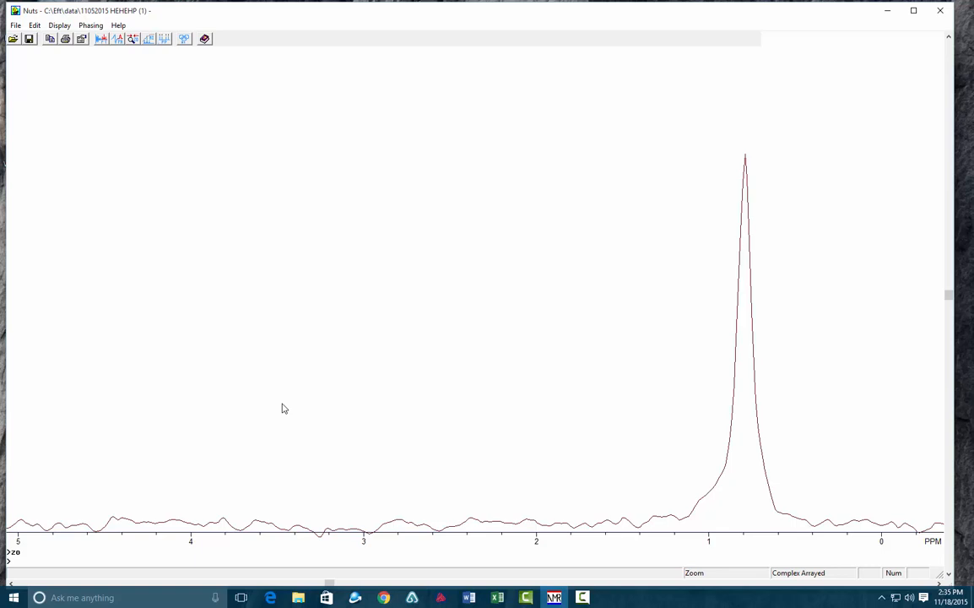
pyautogui.press('Return')
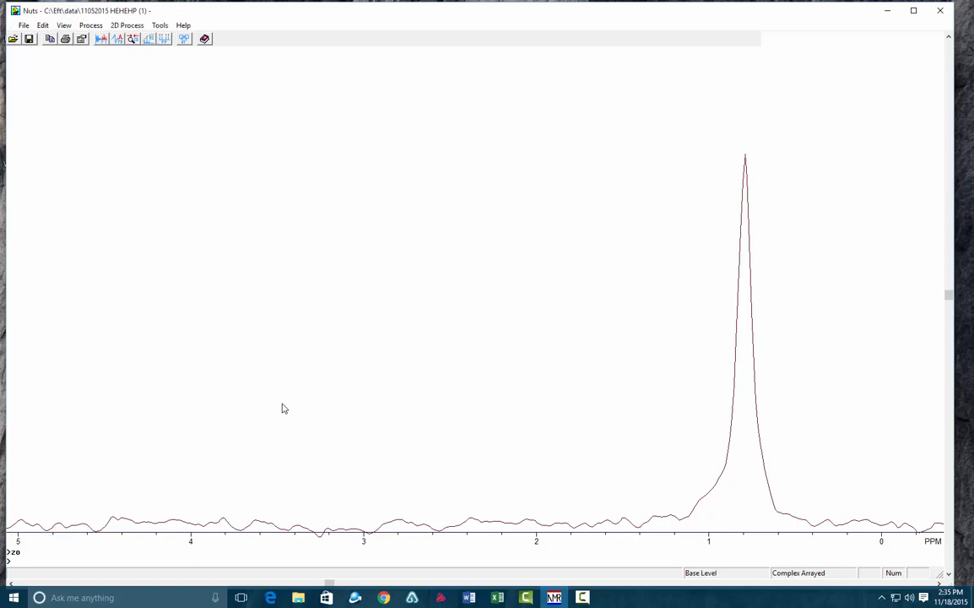
pyautogui.write('sp')
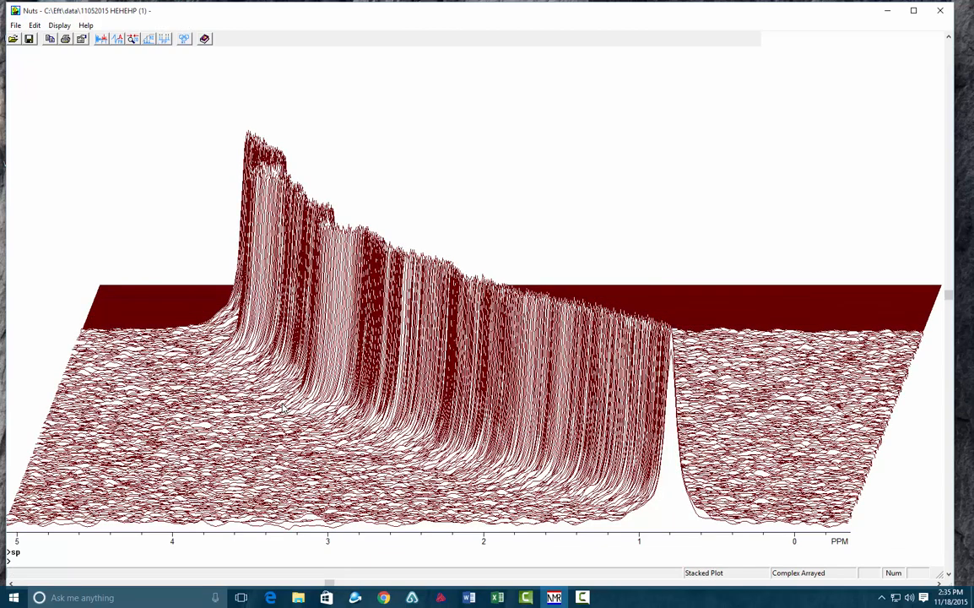
pyautogui.press('Return')
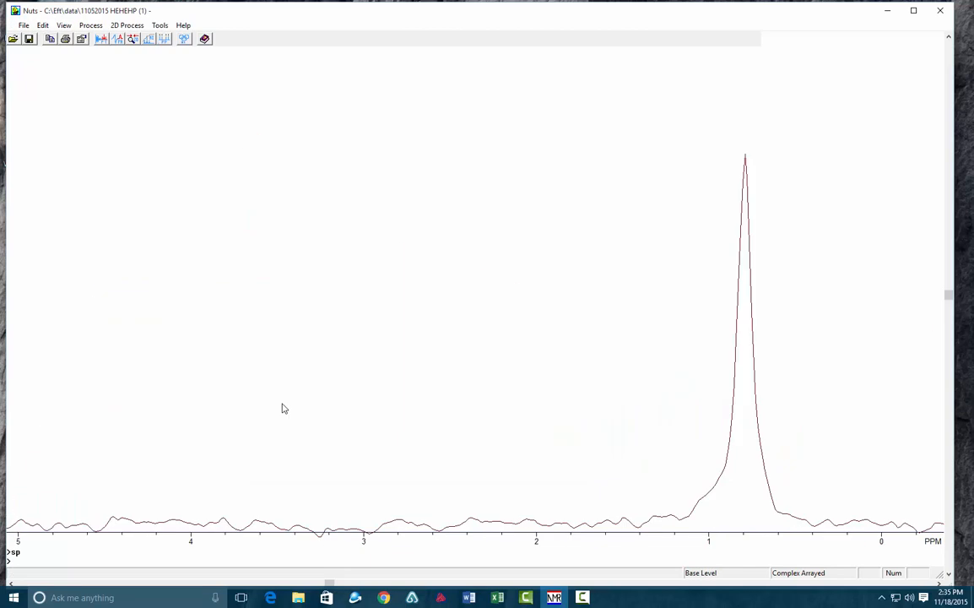
# - Display the stacked plot of the arrayed spectra and set its %X offset to 0
pyautogui.write('sp')
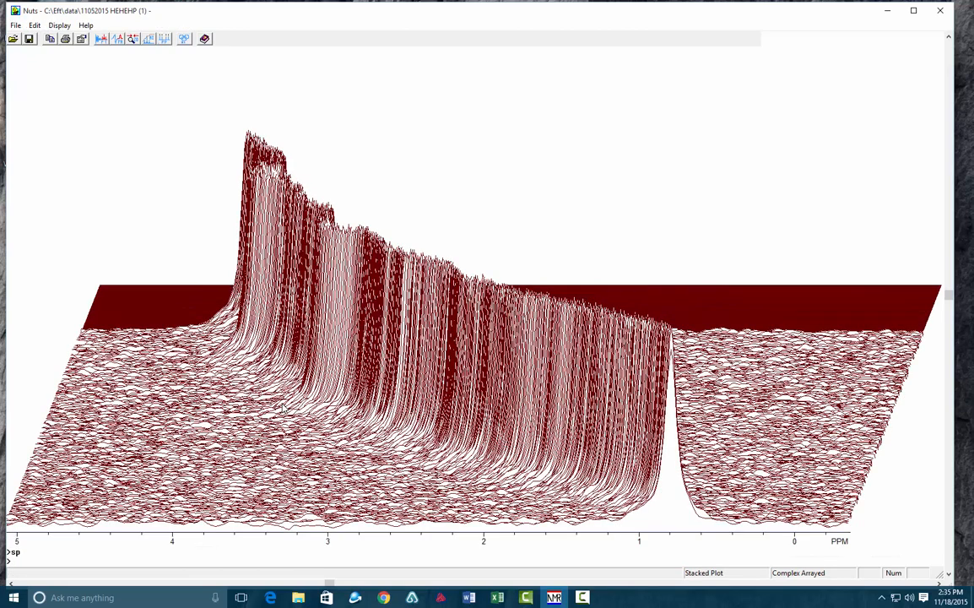
pyautogui.write('o')
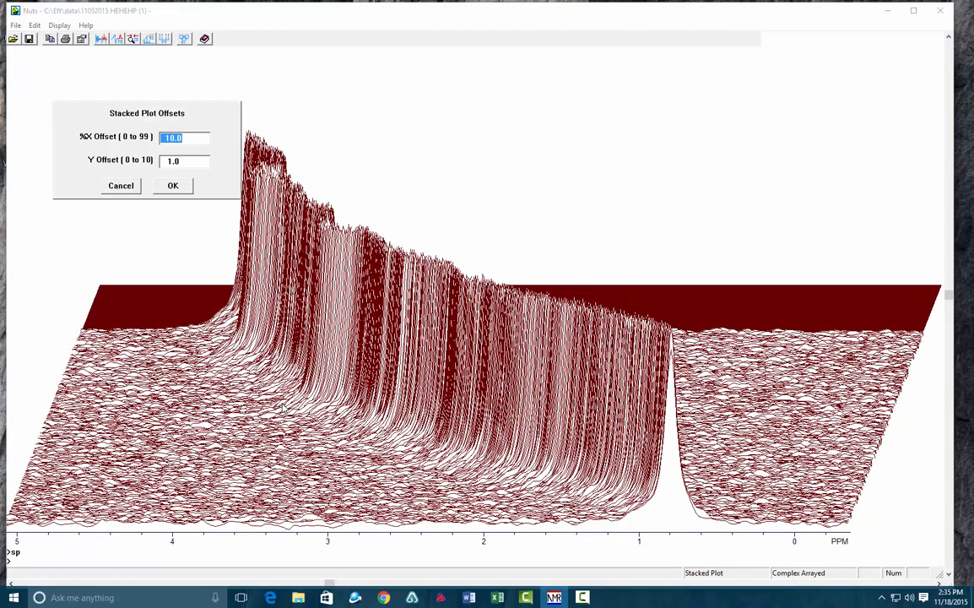
pyautogui.write('0')
pyautogui.press('Return')
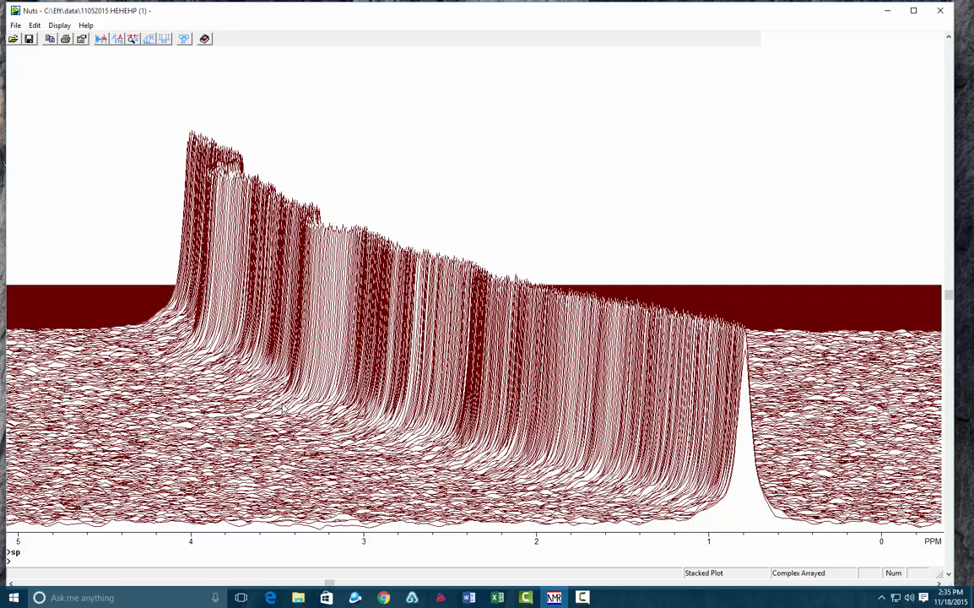
# - Return from the stacked plot to the base level and run the y0 command on the arrayed spectra
pyautogui.press('Return')
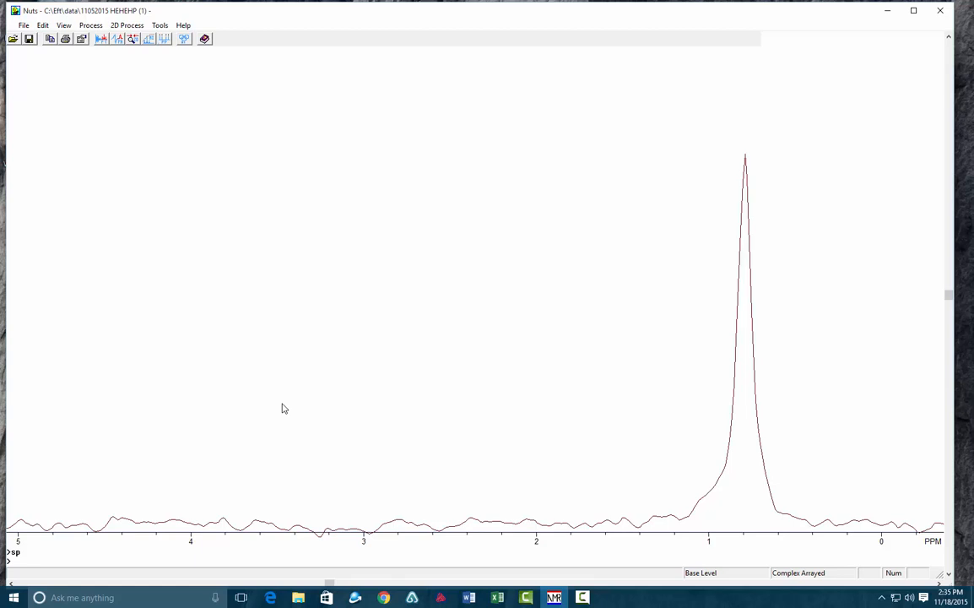
pyautogui.write('r0')
pyautogui.press('Return')
pyautogui.write('sp')
pyautogui.press('Return')
pyautogui.write('y0')
pyautogui.press('Return')
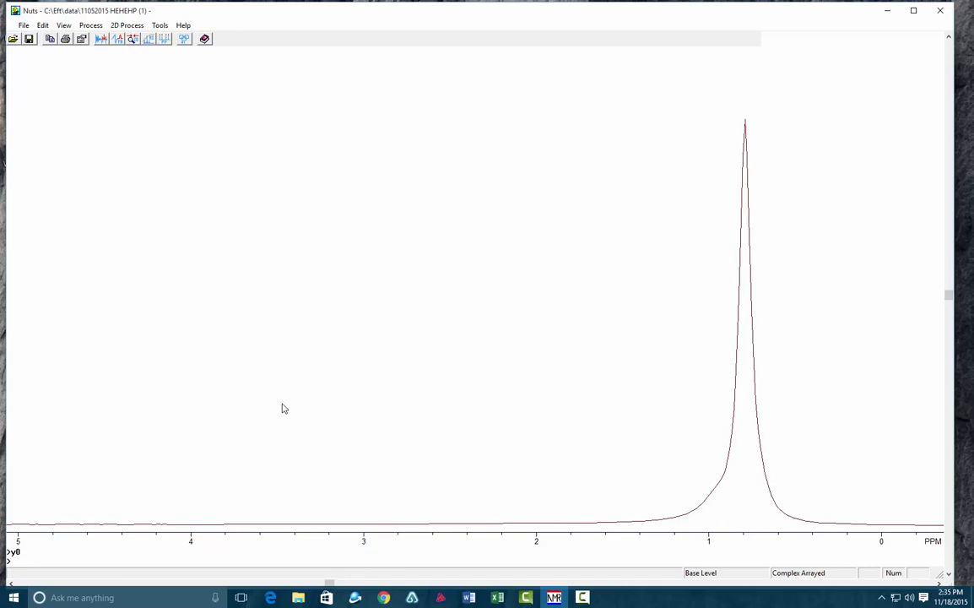
# - Expand the spectrum to about 41.5 to -5.5 ppm, covering both main peaks, and increase the vertical scale
pyautogui.press('z')
pyautogui.press('o')
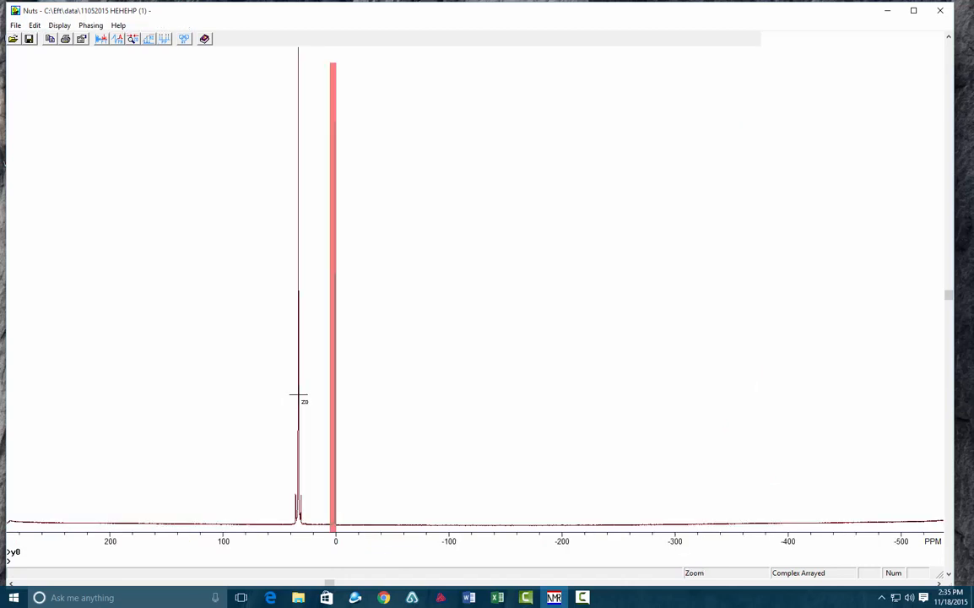
pyautogui.moveTo(263, 437); pyautogui.dragTo(732, 428)
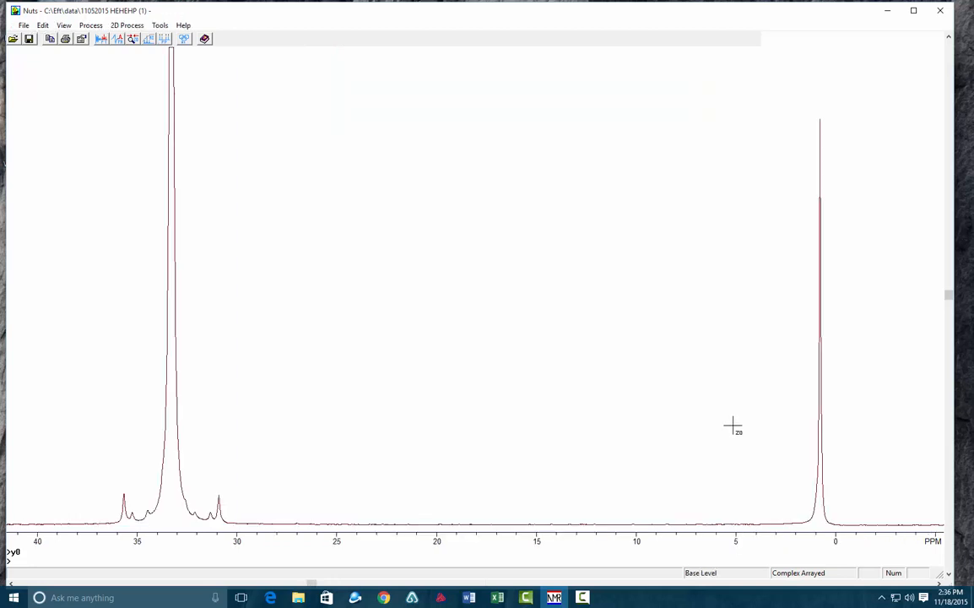
pyautogui.scroll(5, 726, 426)
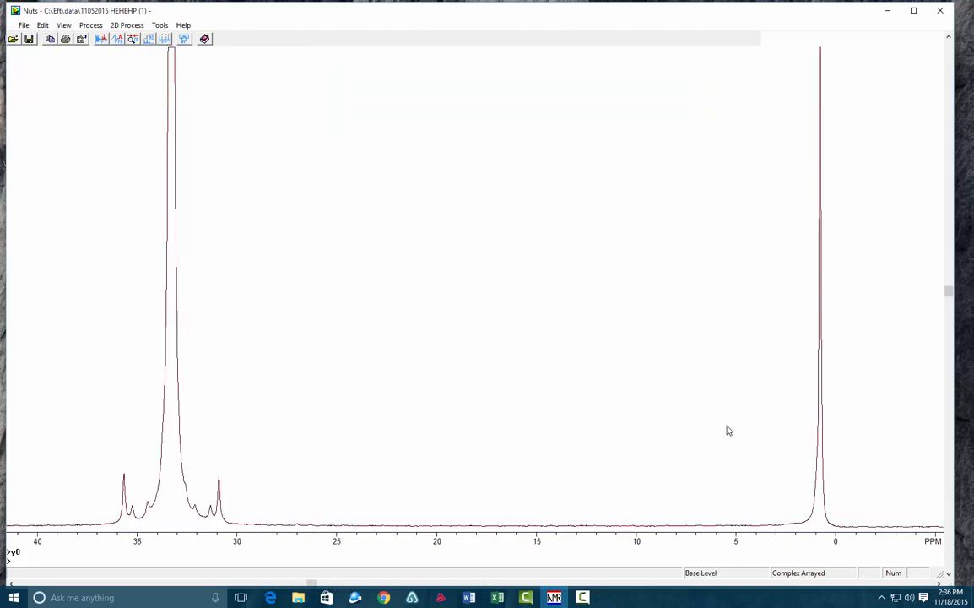
pyautogui.scroll(2, 727, 430)
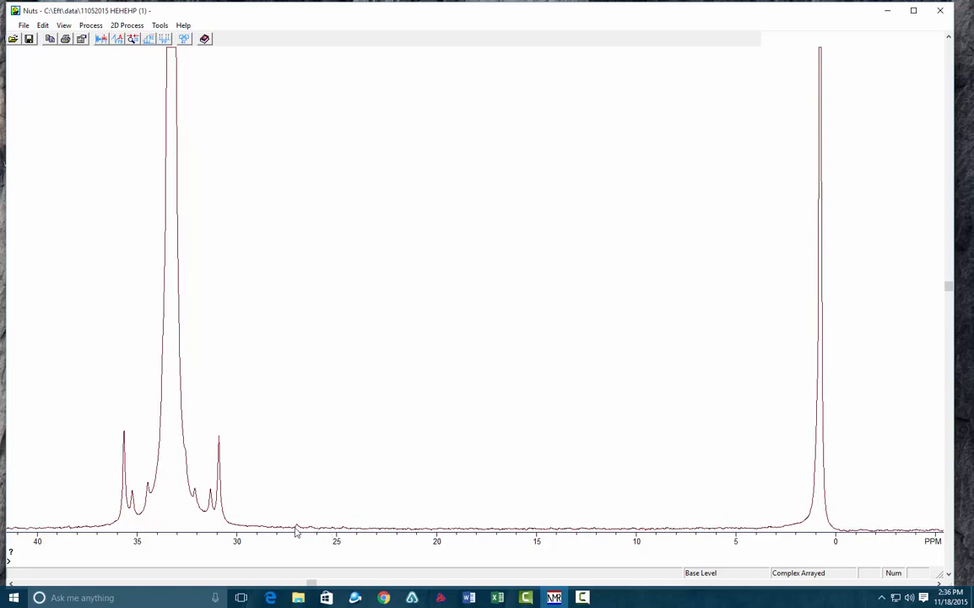
# - Expand the peak near 0.8 ppm to about 4.6 to -2.1 ppm and reduce the vertical scale until its top fits
pyautogui.write('zo')
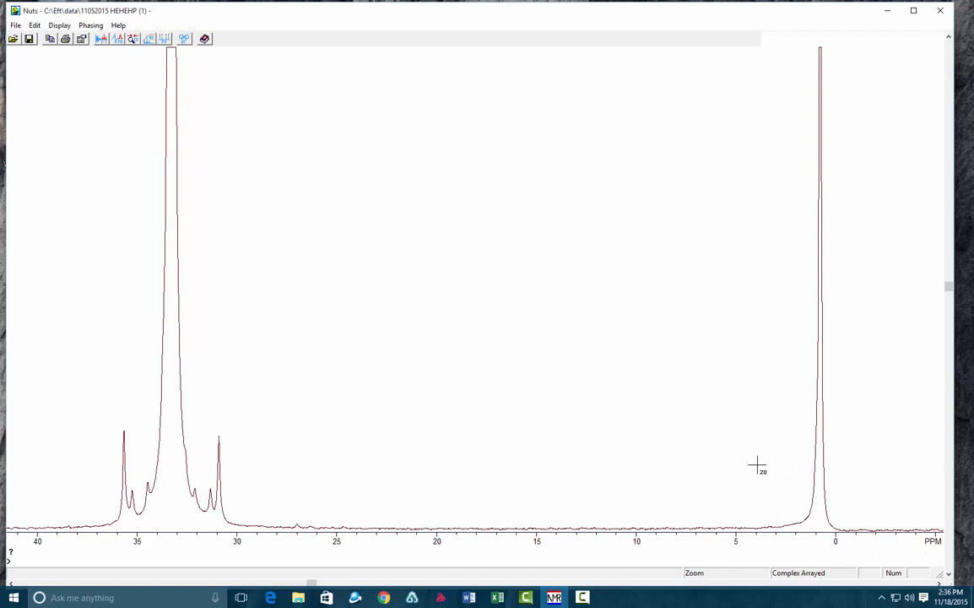
pyautogui.moveTo(746, 464); pyautogui.dragTo(878, 465)
pyautogui.press('Return')
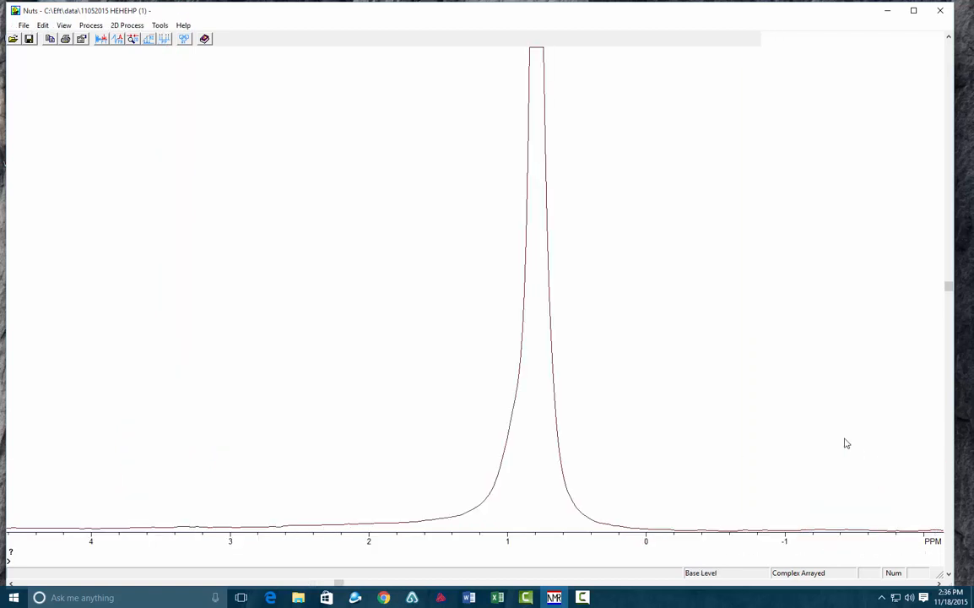
pyautogui.scroll(-7, 704, 405)
pyautogui.scroll(-3, 699, 407)
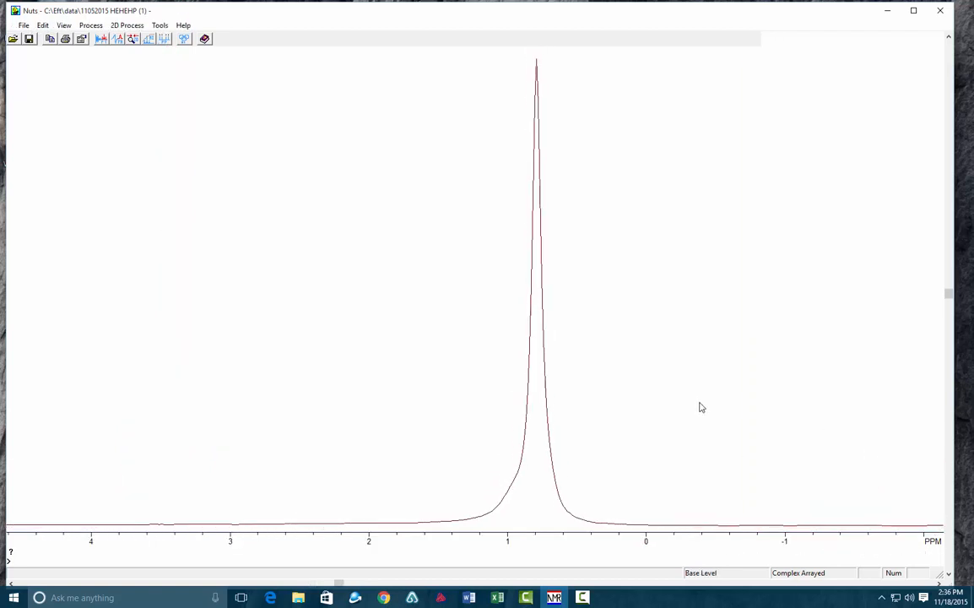
# - Reference the peak near 0.8 ppm to 100 ppm, and re-reference it to 0 ppm with the sz command
pyautogui.click(536, 378)
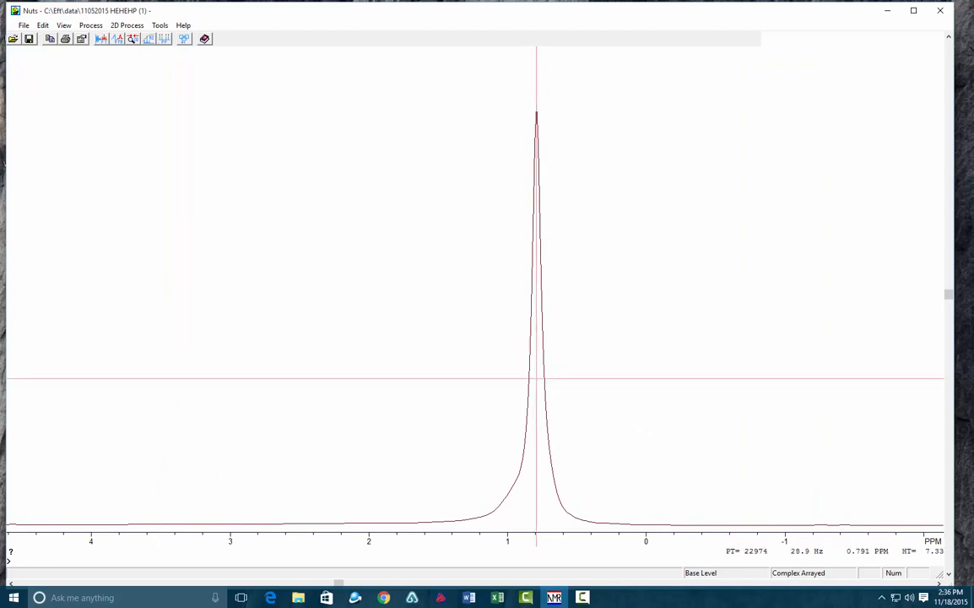
pyautogui.press('o')
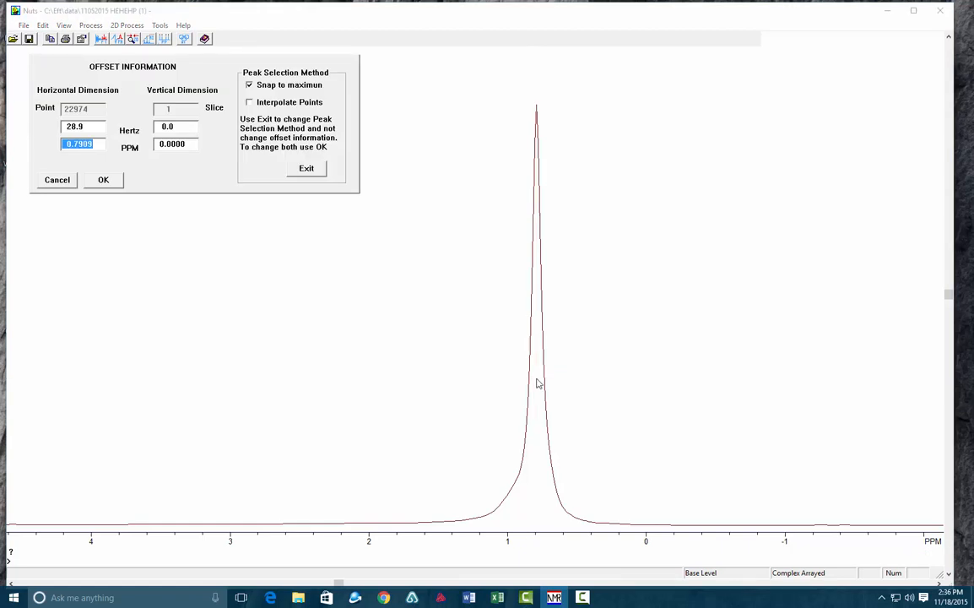
pyautogui.write('100')
pyautogui.press('Return')
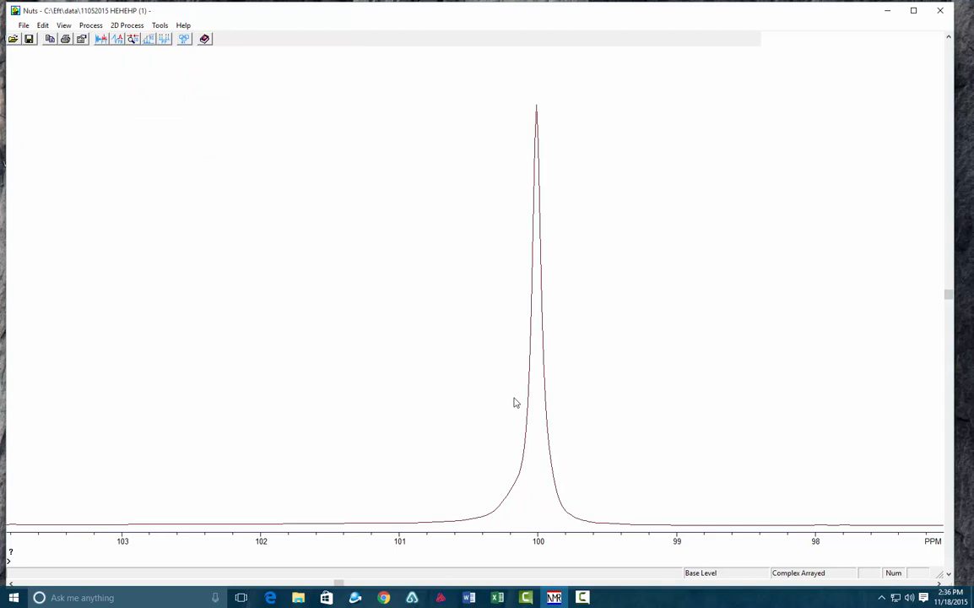
pyautogui.write('sz')
pyautogui.click(535, 519)
# - Expand the re-referenced spectrum to about 43 to -4 ppm, covering both main peaks, and increase the vertical scale
pyautogui.write('zo')
pyautogui.rightClick(535, 518)
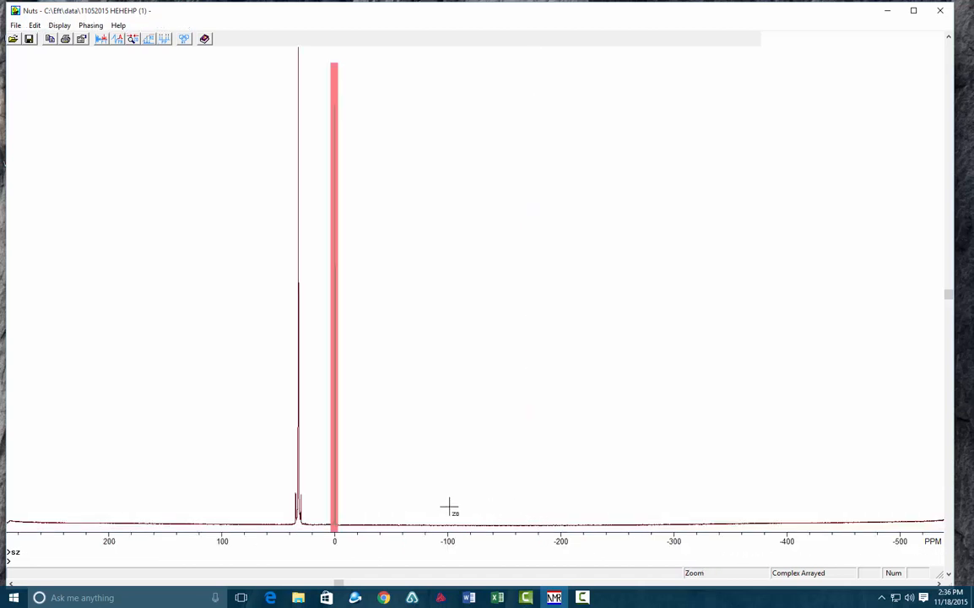
pyautogui.moveTo(255, 496); pyautogui.dragTo(354, 495)
pyautogui.rightClick(354, 495)
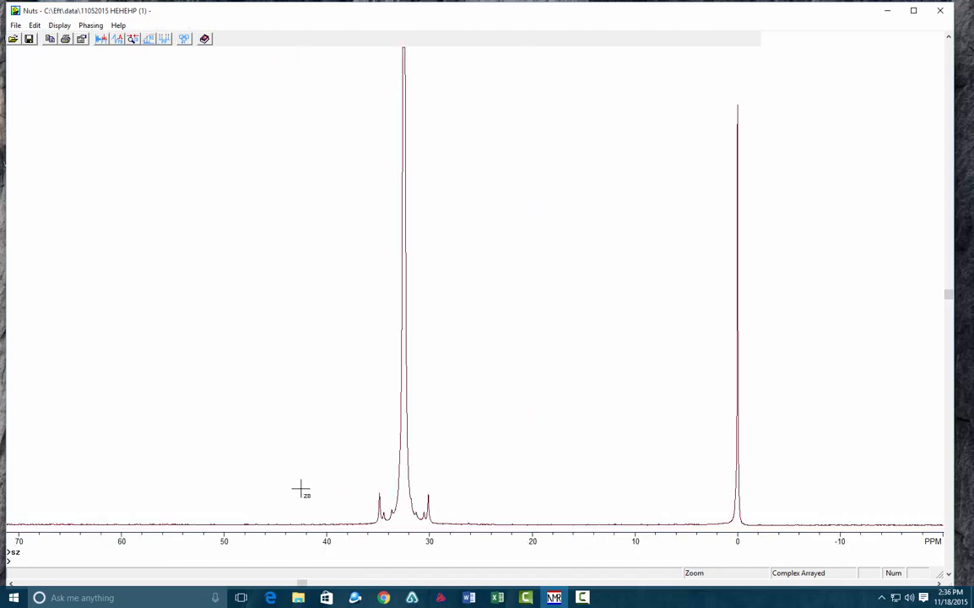
pyautogui.moveTo(295, 489); pyautogui.dragTo(781, 460)
pyautogui.rightClick(782, 460)
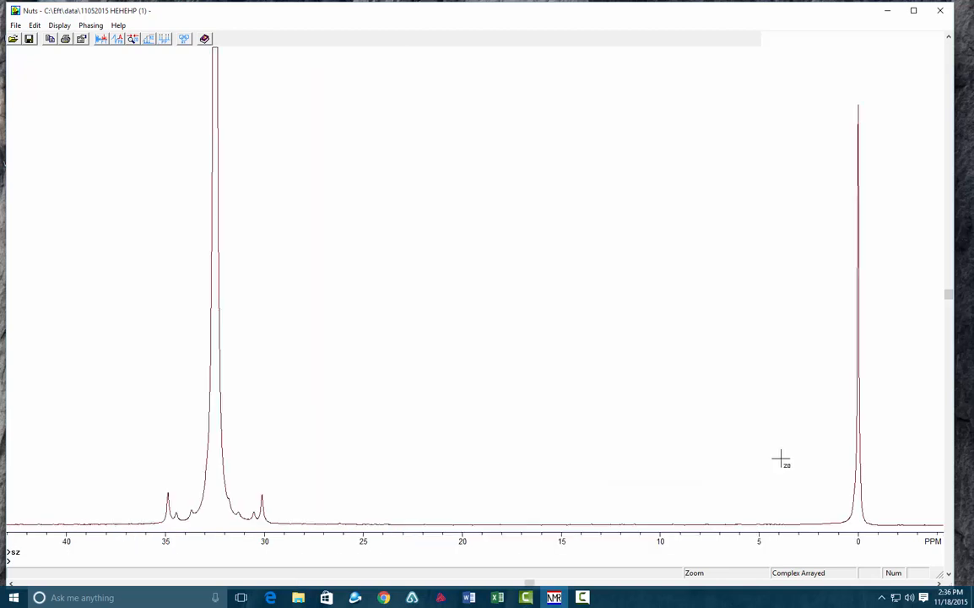
pyautogui.press('Return')
pyautogui.scroll(6, 766, 457)
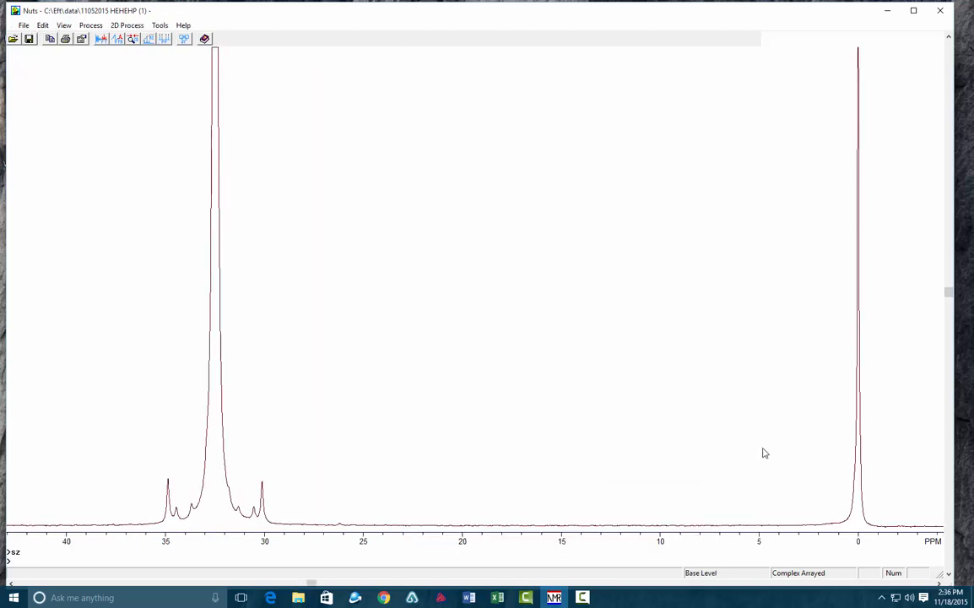